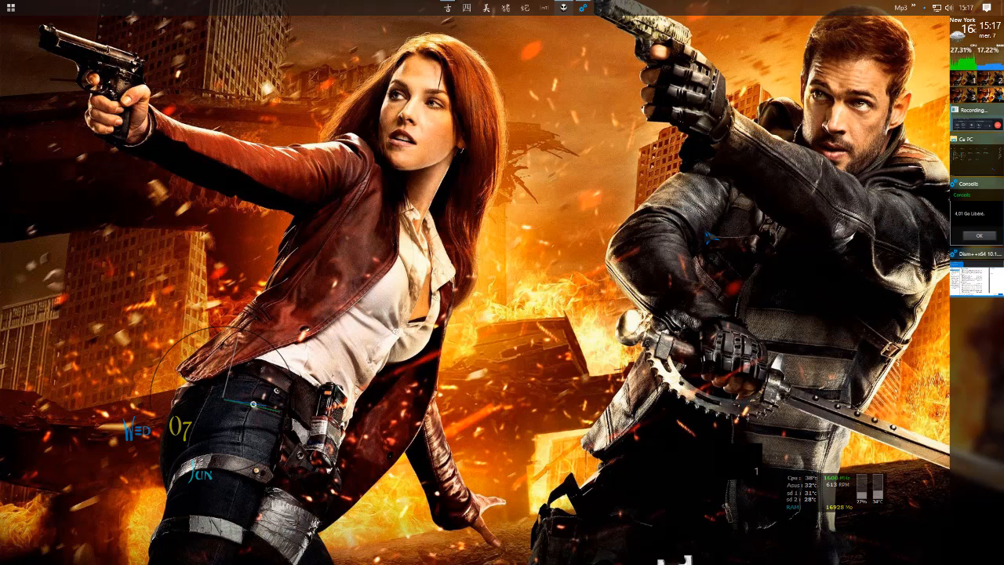
- Bring up the Dism++ cleanup result notice and dismiss it
{"action": "left_click", "coordinate": [974, 222]}
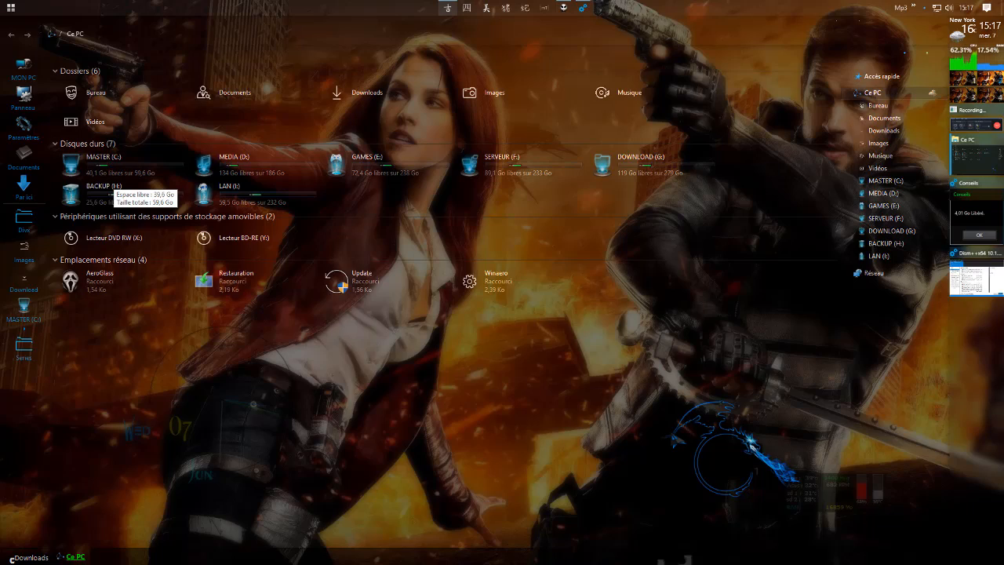
{"action": "left_click", "coordinate": [984, 207]}
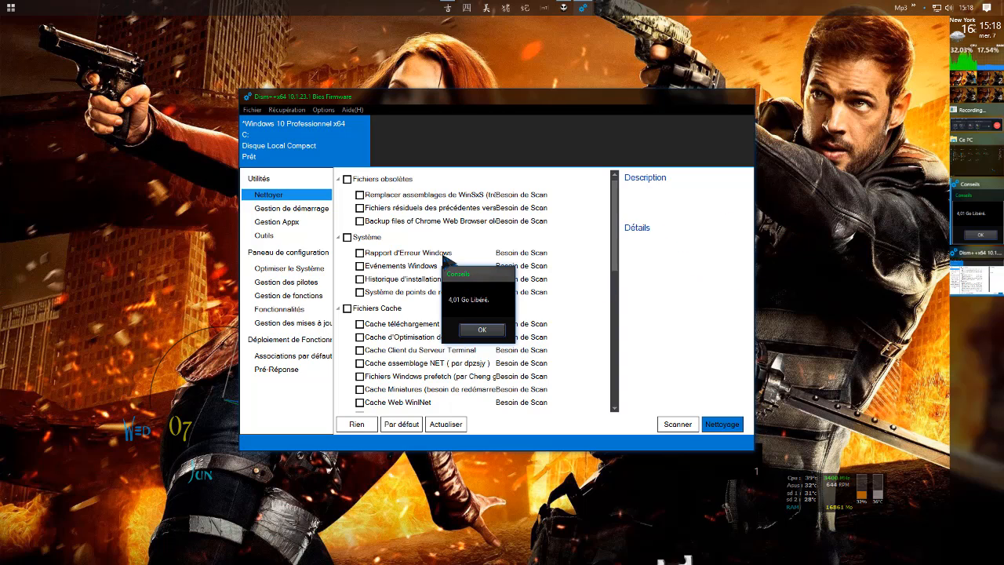
{"action": "left_click_drag", "start_coordinate": [470, 275], "coordinate": [437, 252]}
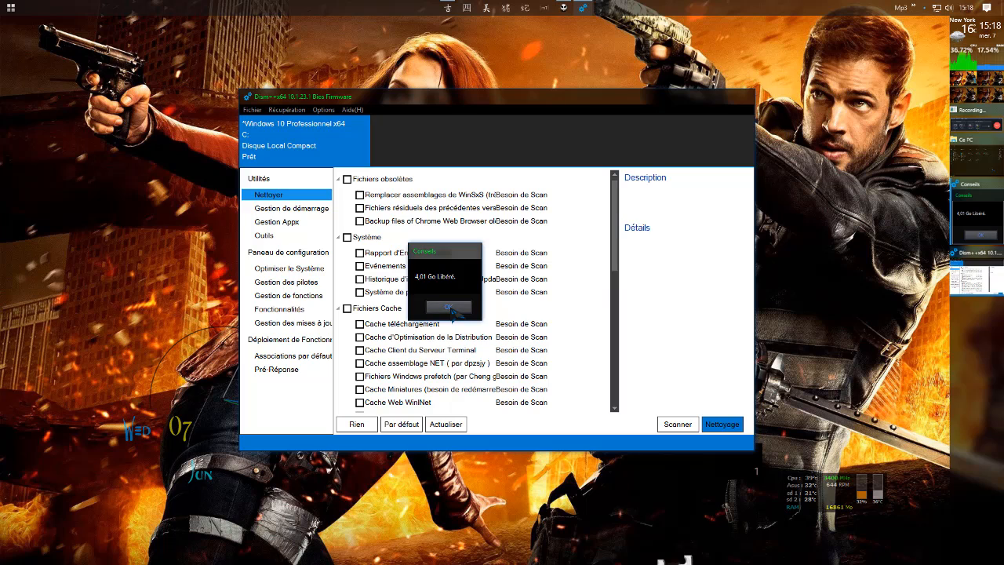
{"action": "left_click", "coordinate": [451, 309]}
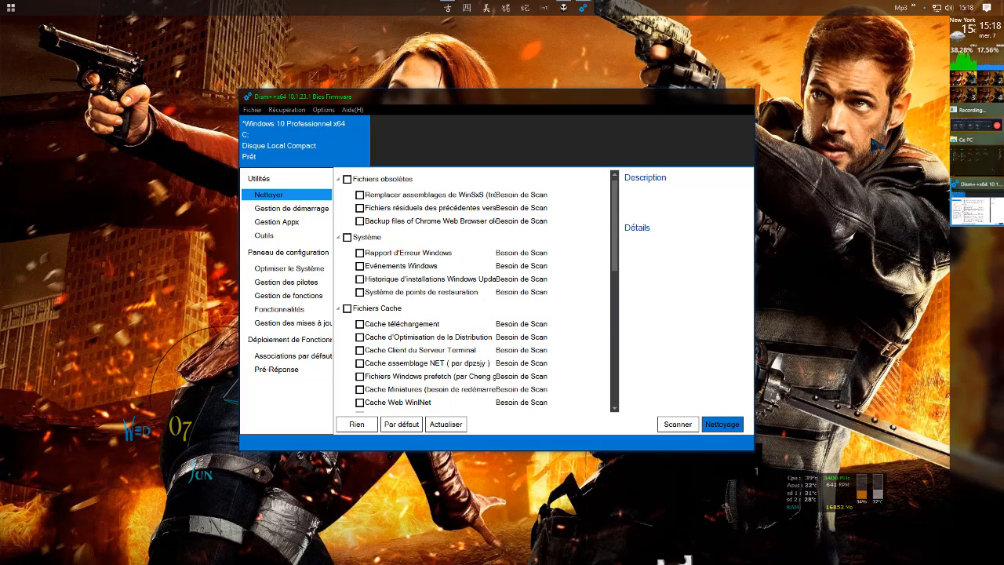
- Open the Dism++ 10.1.23.1 x64 folder in Downloads and launch Dism++x64.exe
{"action": "left_click", "coordinate": [973, 193]}
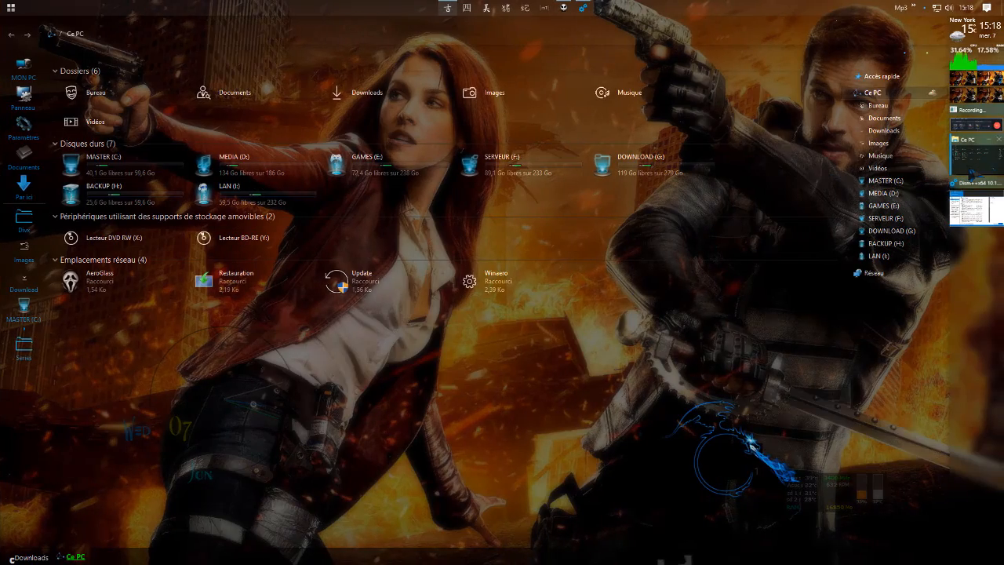
{"action": "double_click", "coordinate": [343, 96]}
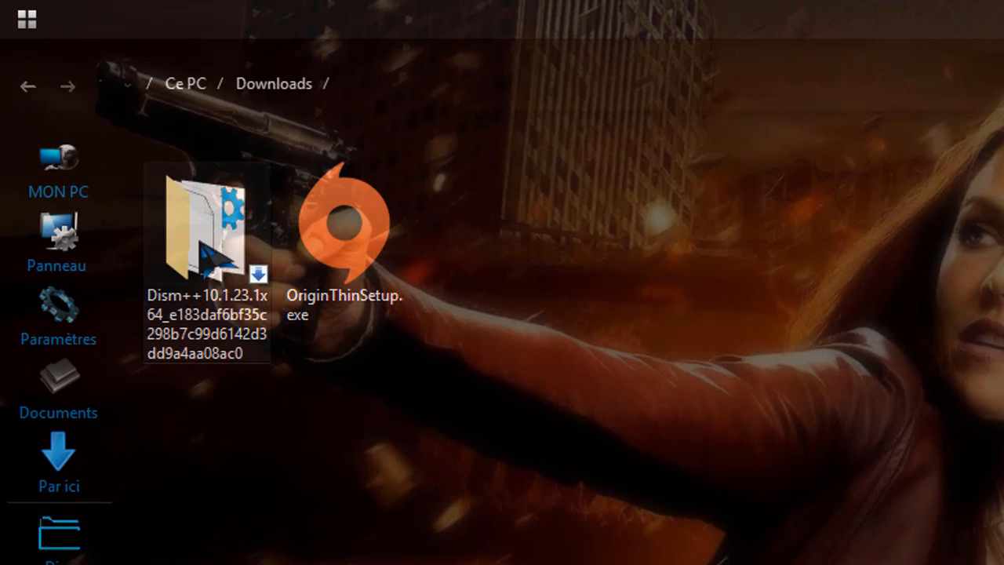
{"action": "double_click", "coordinate": [201, 244]}
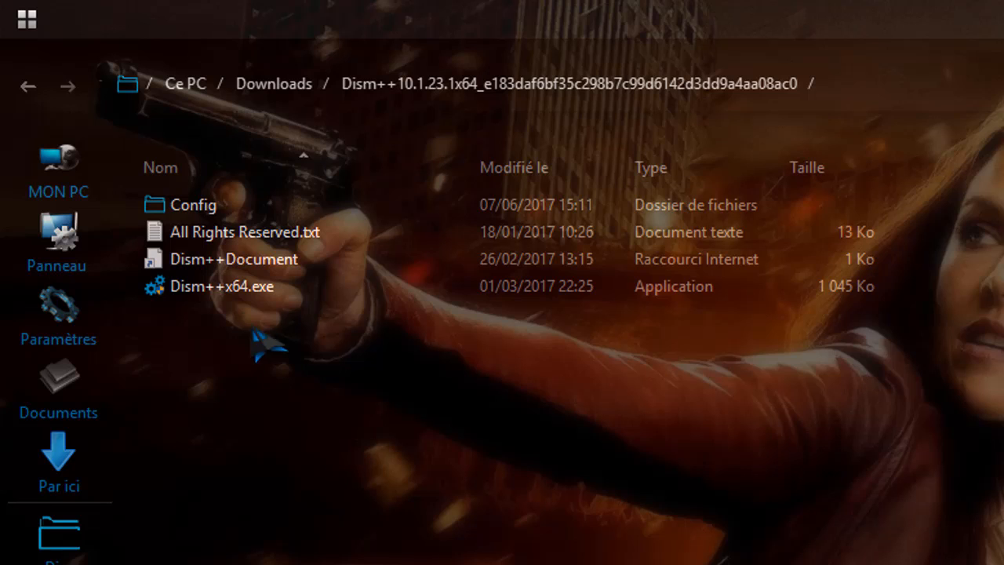
{"action": "double_click", "coordinate": [227, 289]}
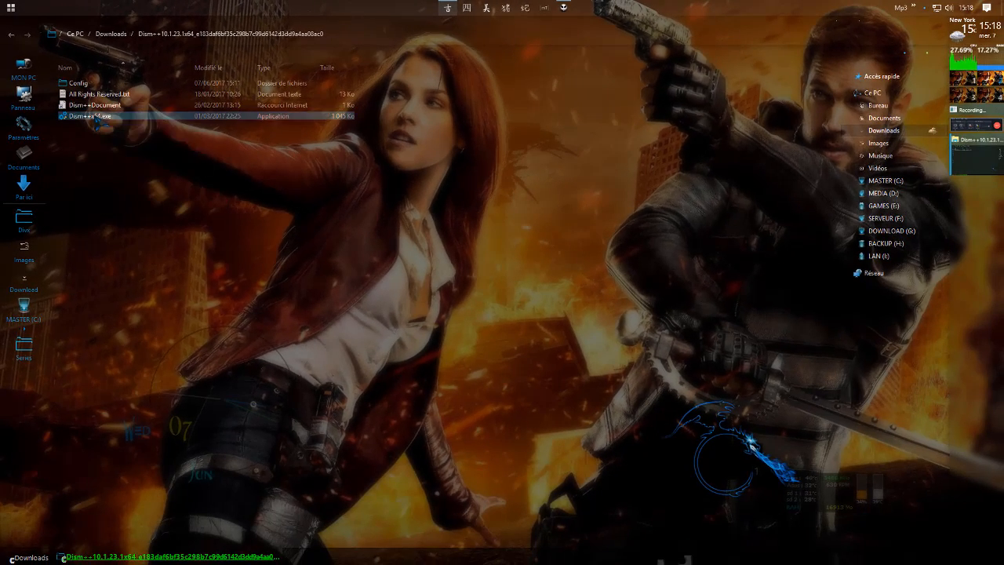
{"action": "double_click", "coordinate": [90, 116]}
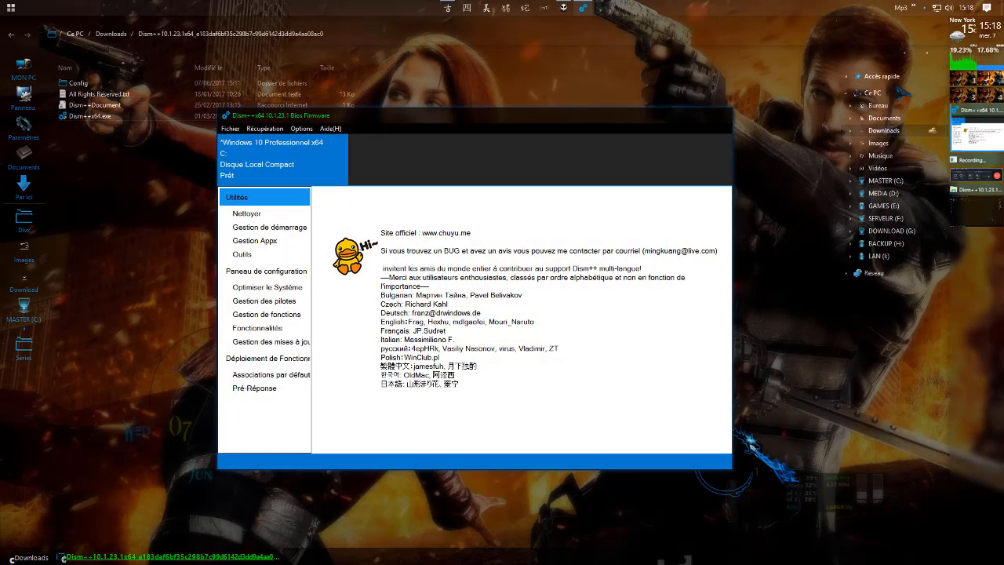
- Move the Dism++ window to the virtual desktop Bureau 3 and switch to that desktop
{"action": "key", "text": "super+Tab"}
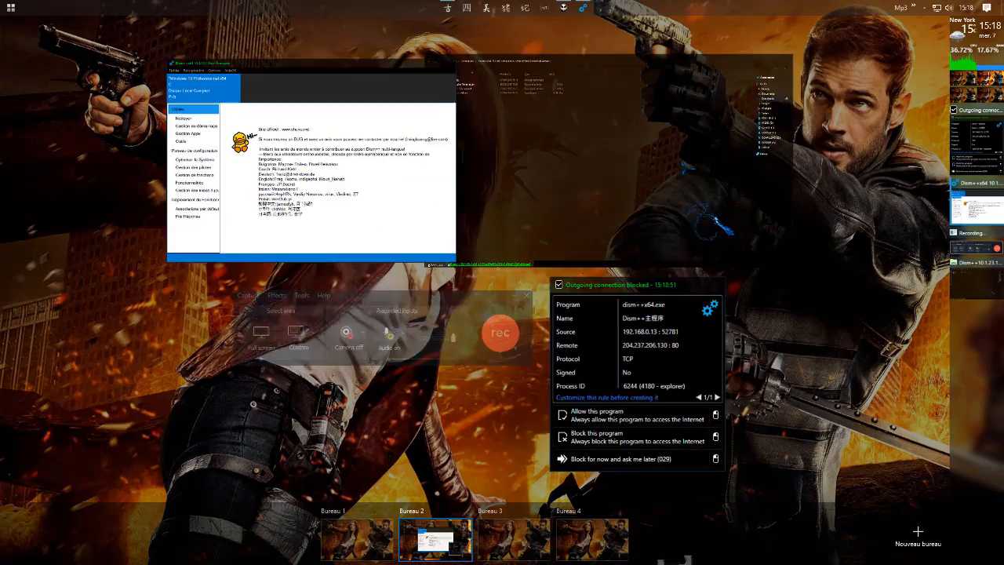
{"action": "left_click_drag", "start_coordinate": [349, 177], "coordinate": [522, 545]}
{"action": "left_click", "coordinate": [521, 545]}
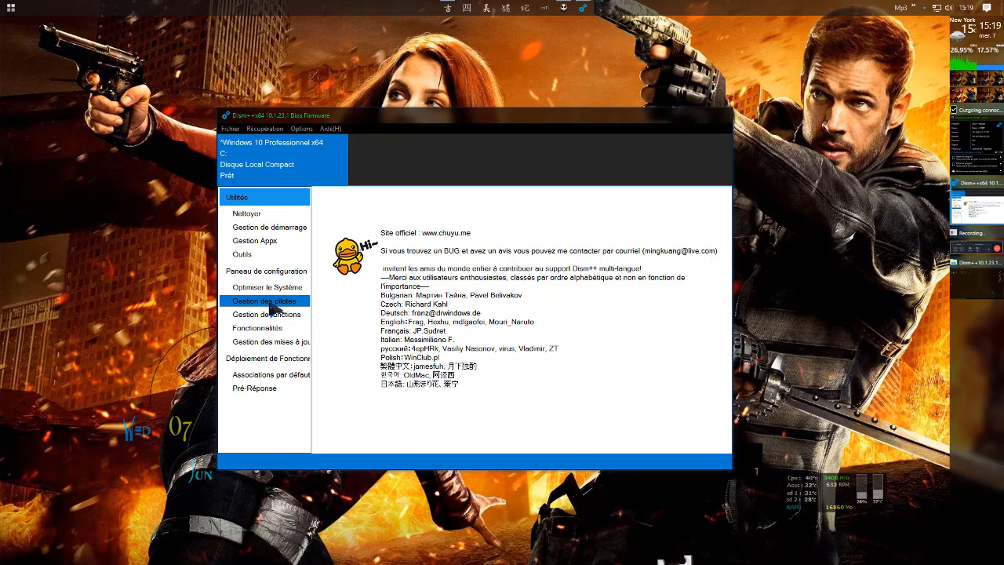
- Show the Fonctionnalités page, clear the blocked-connection alert covering it, and enlarge the Dism++ window
{"action": "left_click", "coordinate": [267, 330]}
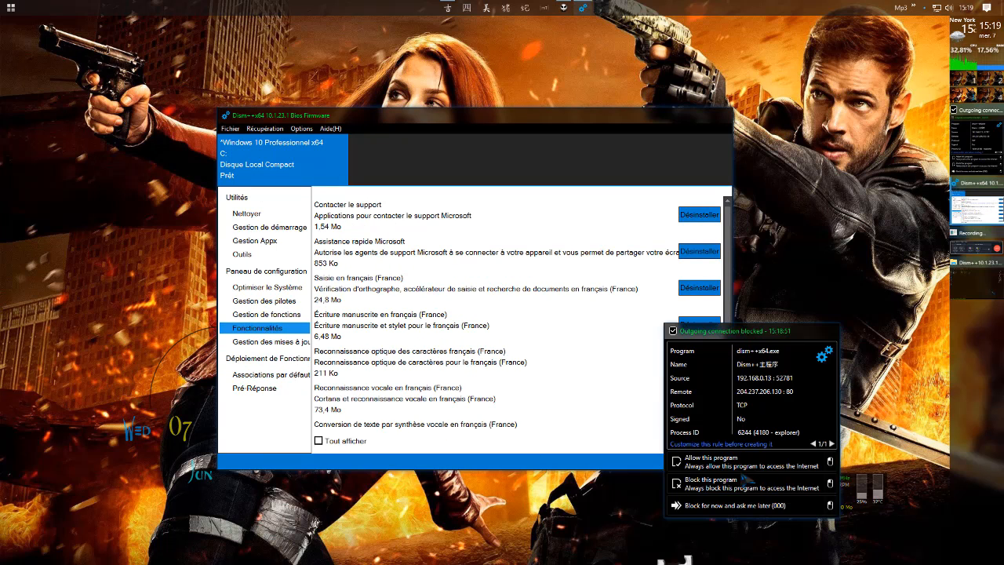
{"action": "left_click", "coordinate": [742, 476]}
{"action": "left_click_drag", "start_coordinate": [732, 470], "coordinate": [874, 536]}
{"action": "left_click_drag", "start_coordinate": [568, 114], "coordinate": [529, 80]}
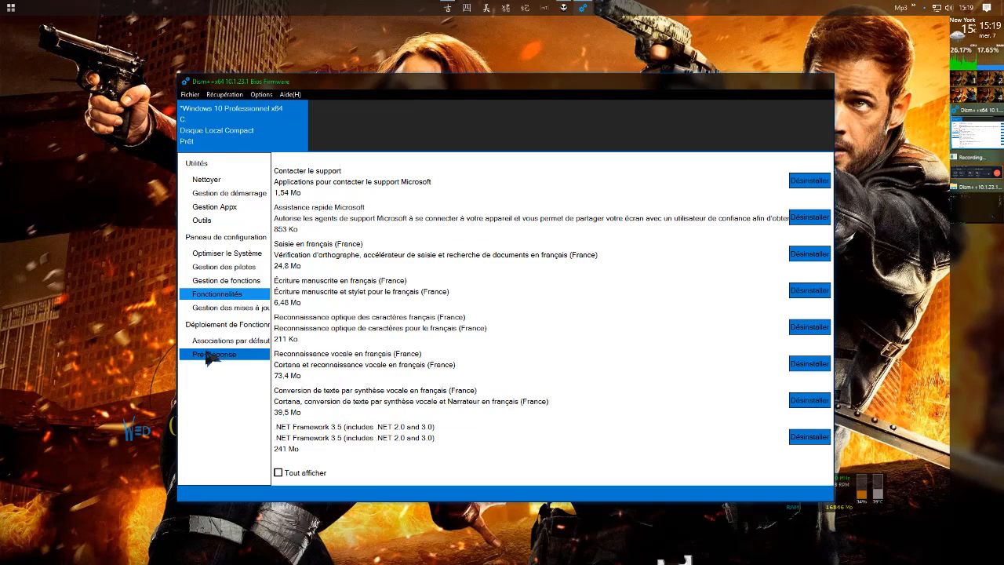
- Show the Optimiser le Système settings and expand the group Paramètres Barres des tâches & Cortana
{"action": "left_click", "coordinate": [236, 253]}
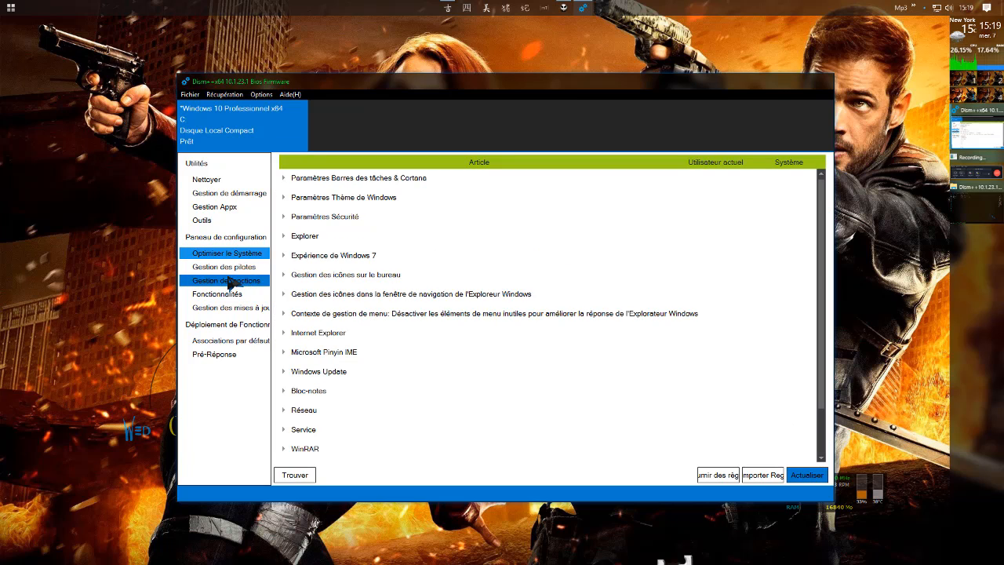
{"action": "left_click", "coordinate": [230, 267]}
{"action": "left_click", "coordinate": [229, 254]}
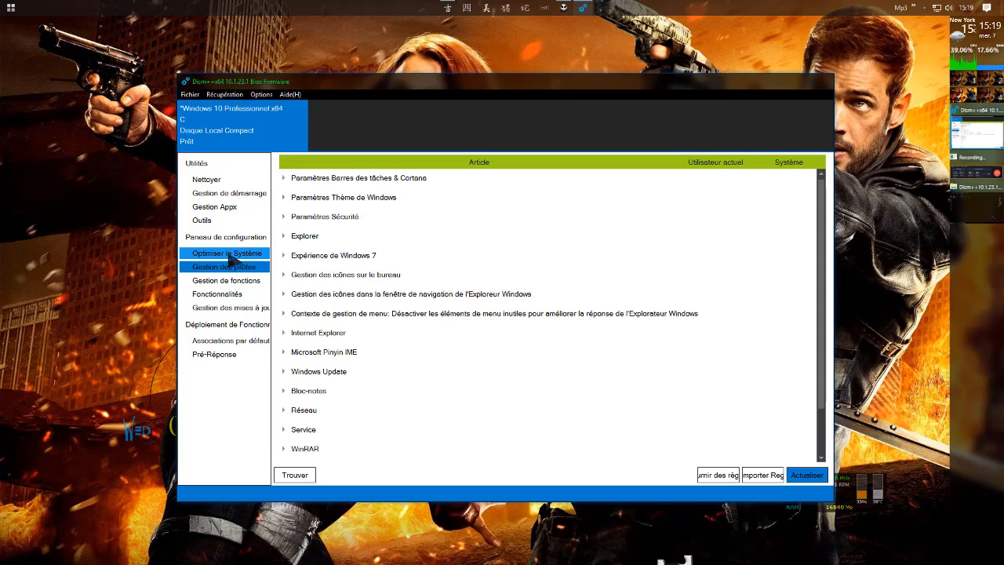
{"action": "left_click", "coordinate": [284, 178]}
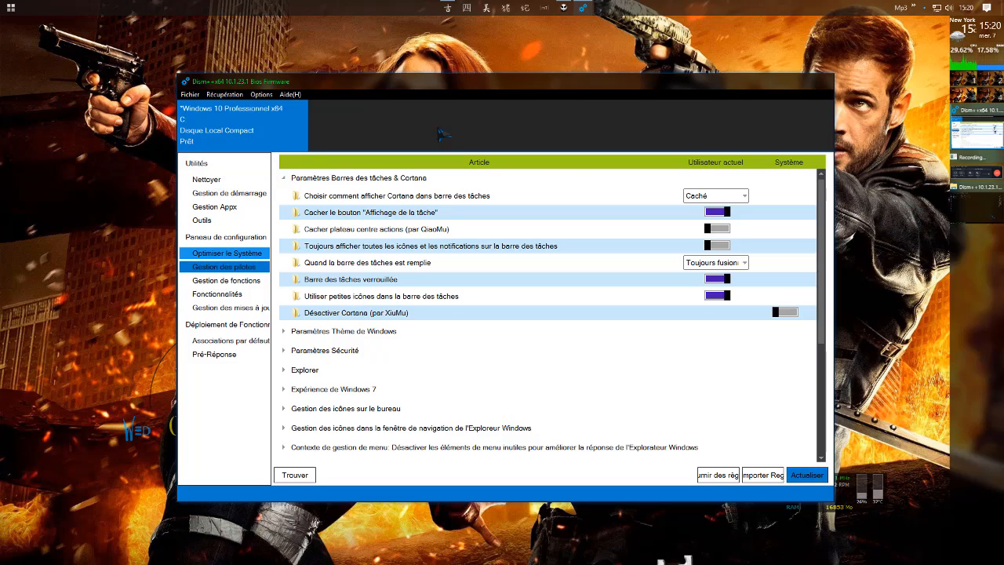
- Examine the cleanup categories under Nettoyer, from Fichiers obsolètes and Système through Fichiers Cache to Fichiers Temporaires
{"action": "left_click", "coordinate": [204, 180]}
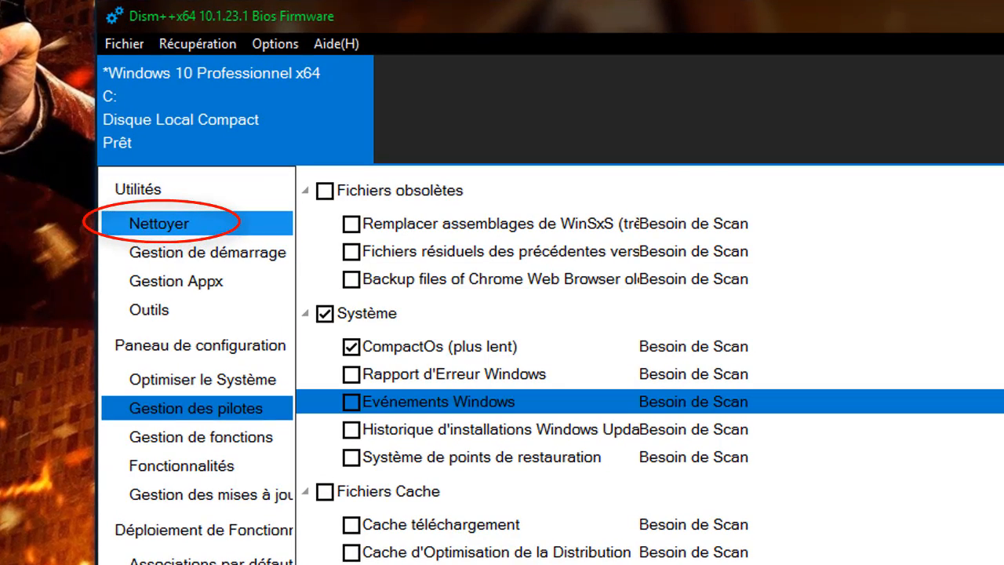
{"action": "scroll", "coordinate": [650, 368], "scroll_direction": "down", "scroll_amount": 7}
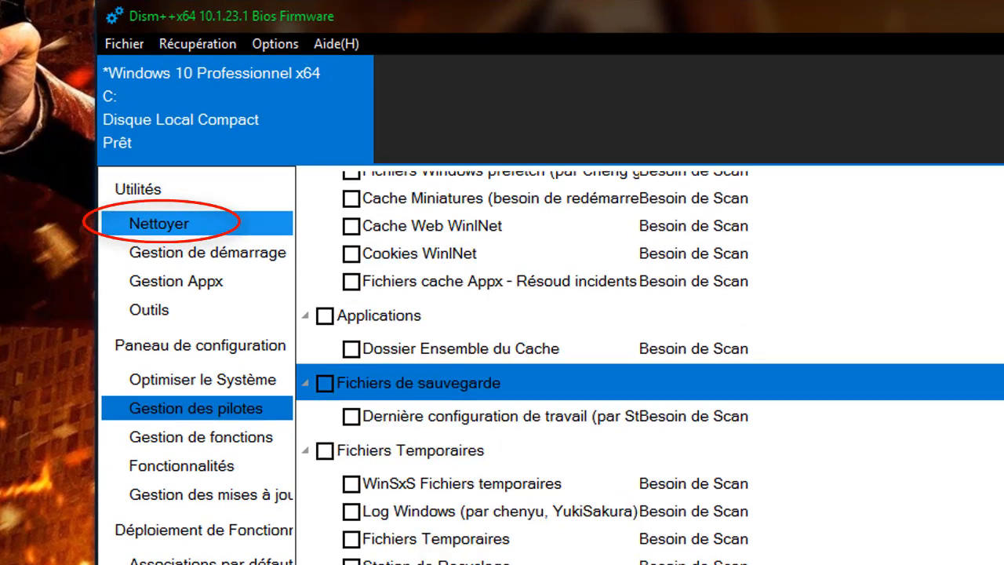
{"action": "scroll", "coordinate": [650, 402], "scroll_direction": "up", "scroll_amount": 7}
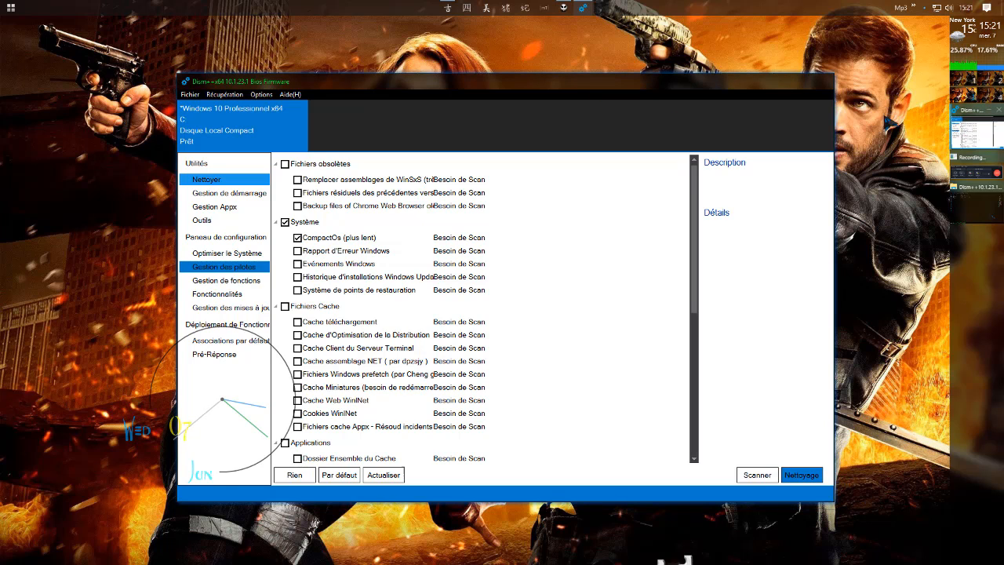
{"action": "left_click_drag", "start_coordinate": [584, 77], "coordinate": [583, 77]}
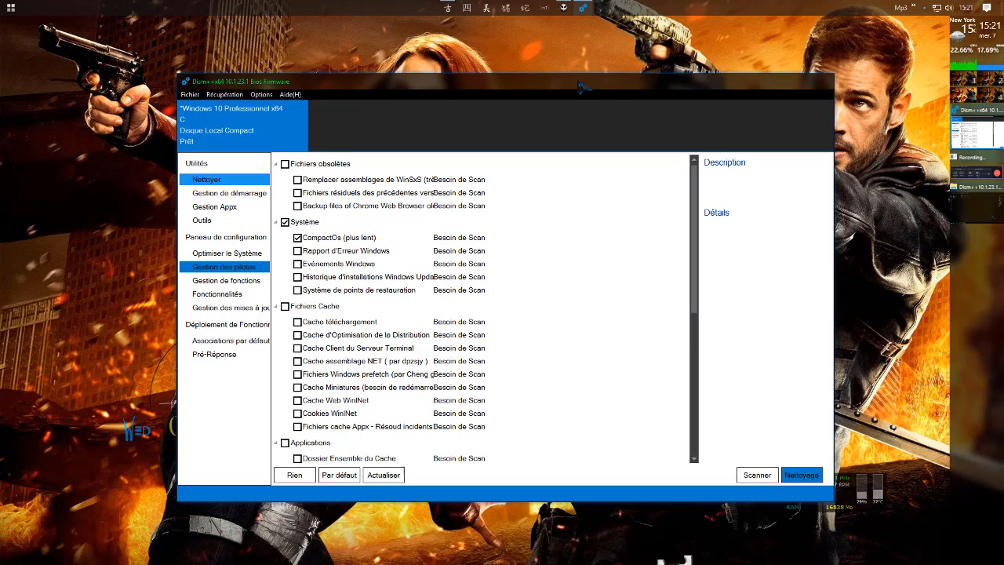
{"action": "left_click", "coordinate": [349, 229]}
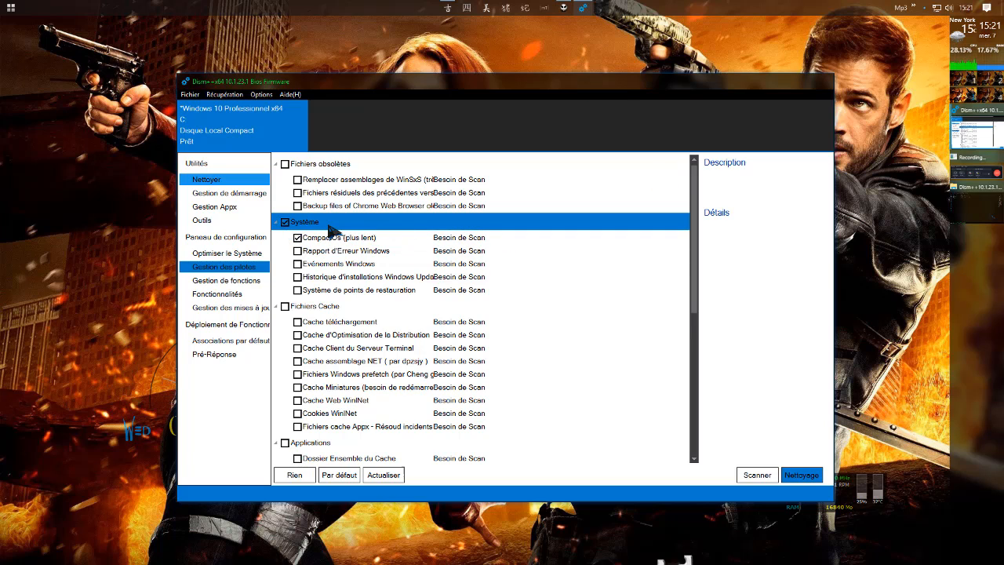
{"action": "left_click", "coordinate": [333, 237]}
{"action": "scroll", "coordinate": [666, 294], "scroll_direction": "down", "scroll_amount": 6}
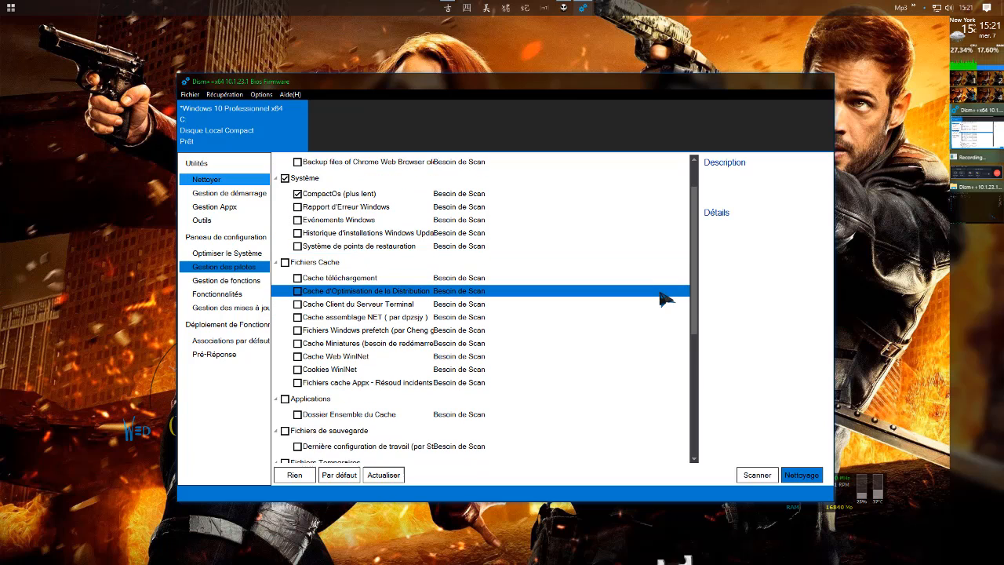
{"action": "scroll", "coordinate": [666, 298], "scroll_direction": "up", "scroll_amount": 6}
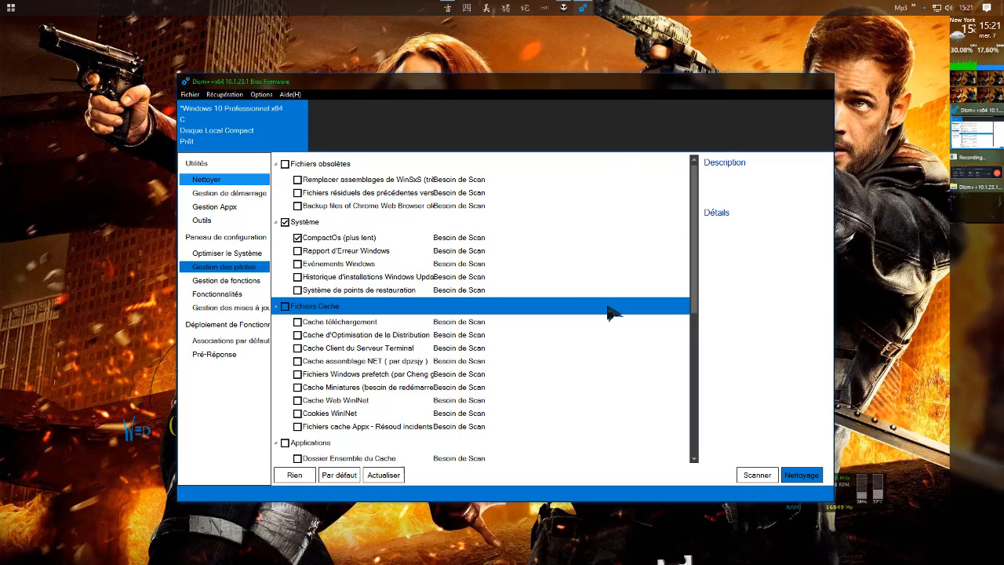
{"action": "scroll", "coordinate": [601, 307], "scroll_direction": "down", "scroll_amount": 3}
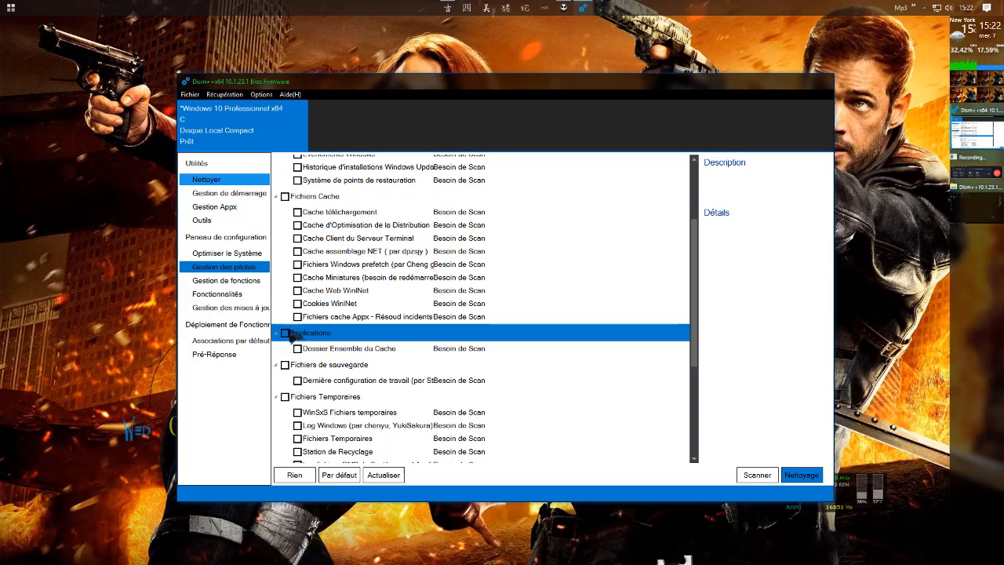
{"action": "scroll", "coordinate": [579, 374], "scroll_direction": "down", "scroll_amount": 3}
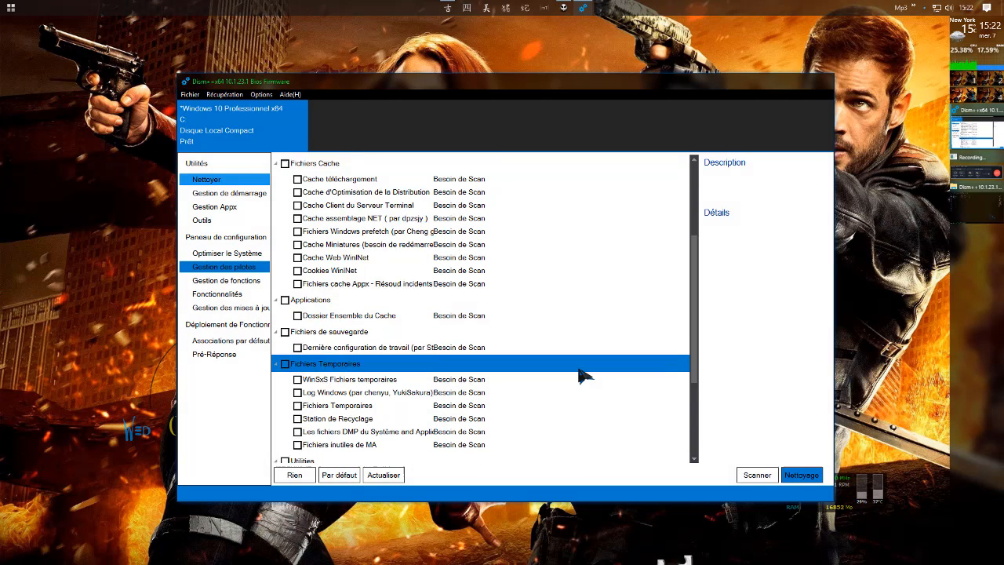
{"action": "scroll", "coordinate": [663, 317], "scroll_direction": "up", "scroll_amount": 3}
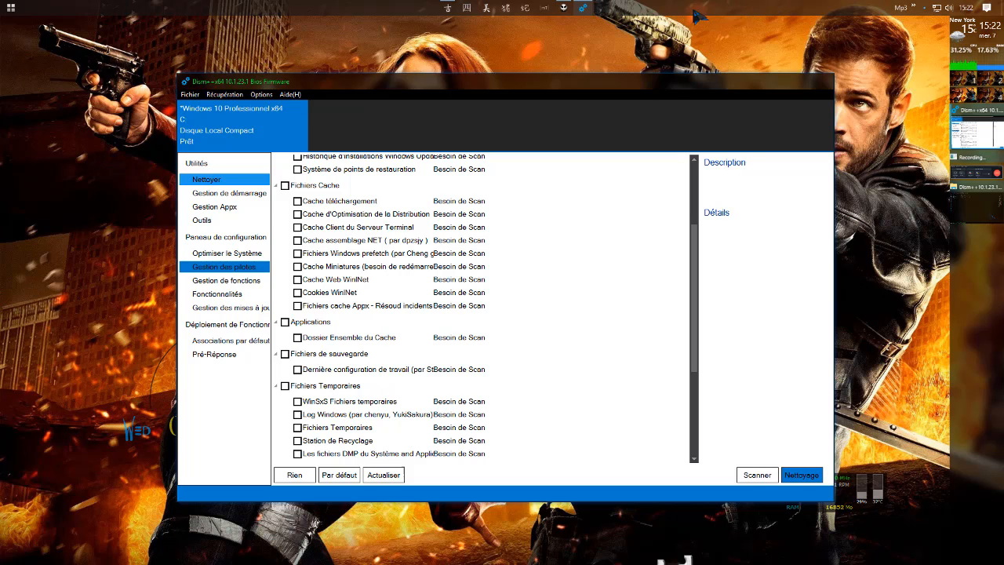
- Open the Gestionnaire des tâches, minimize the Dism++ window and display the Démarrage list of startup programs
{"action": "right_click", "coordinate": [645, 11]}
{"action": "left_click", "coordinate": [687, 184]}
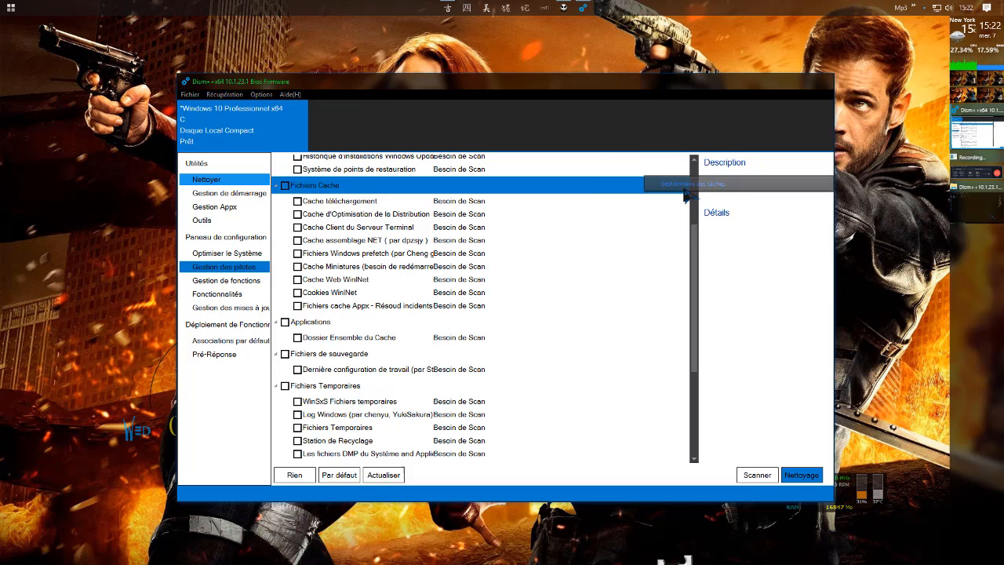
{"action": "mouse_move", "coordinate": [387, 121]}
{"action": "left_mouse_down"}
{"action": "mouse_move", "coordinate": [277, 118]}
{"action": "mouse_move", "coordinate": [401, 121]}
{"action": "left_mouse_up"}
{"action": "left_click", "coordinate": [776, 81]}
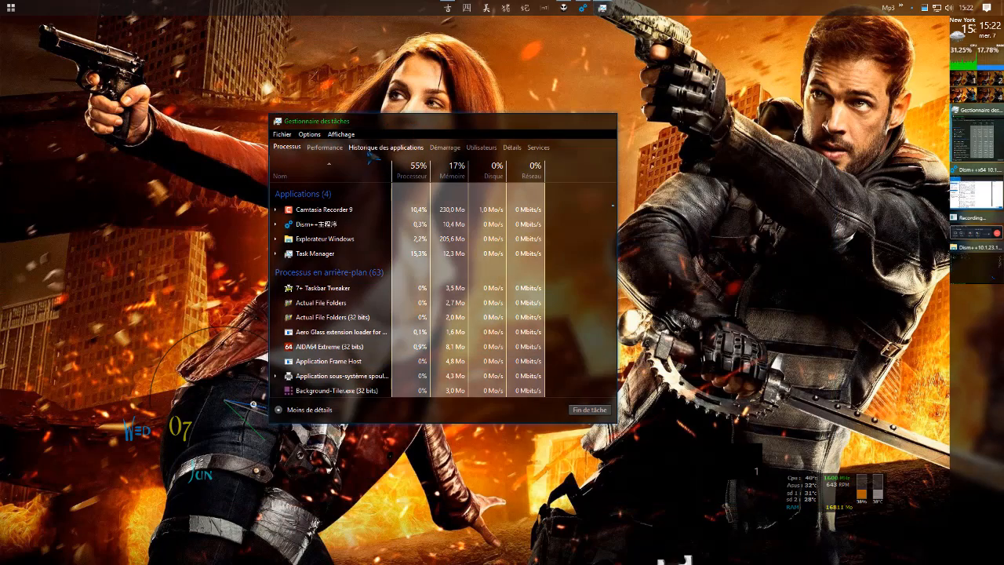
{"action": "left_click", "coordinate": [445, 147]}
{"action": "left_click", "coordinate": [527, 241]}
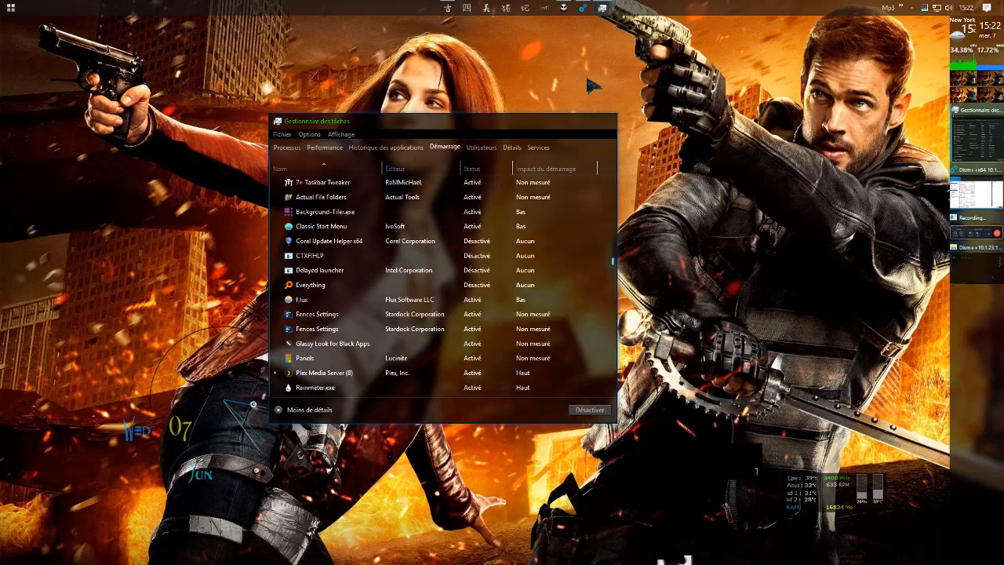
{"action": "left_click", "coordinate": [550, 117]}
{"action": "left_click", "coordinate": [601, 8]}
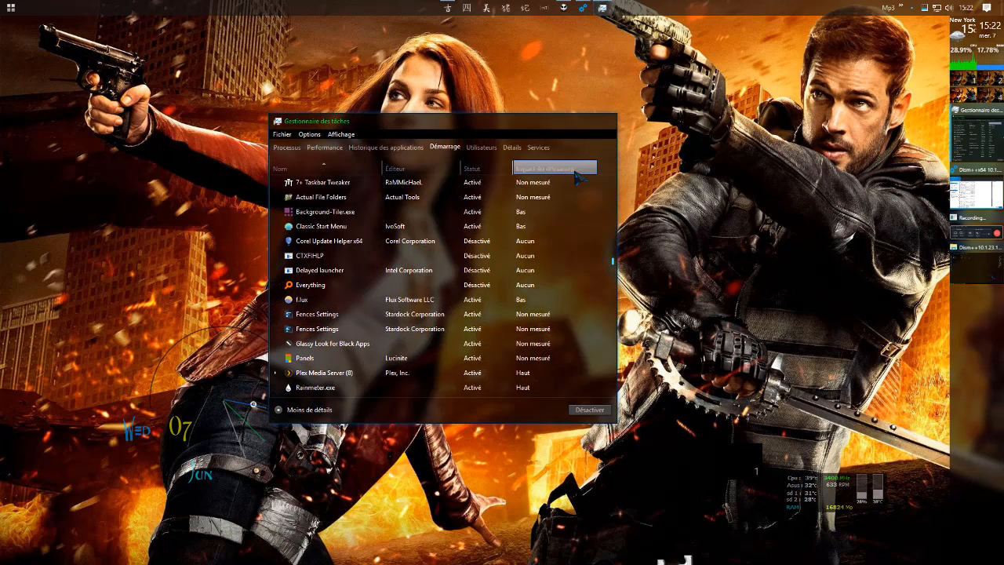
{"action": "left_click", "coordinate": [553, 119]}
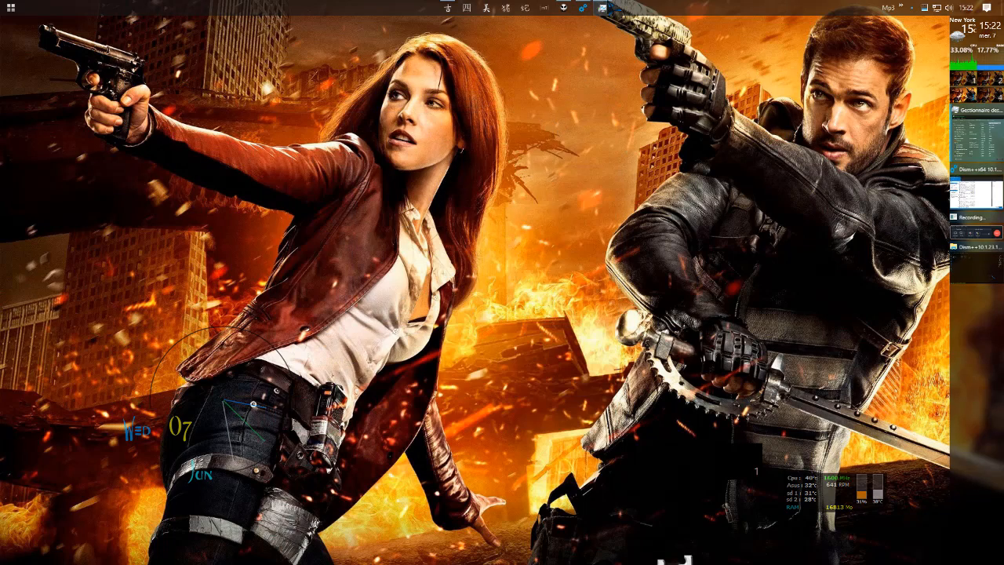
{"action": "left_click", "coordinate": [601, 8]}
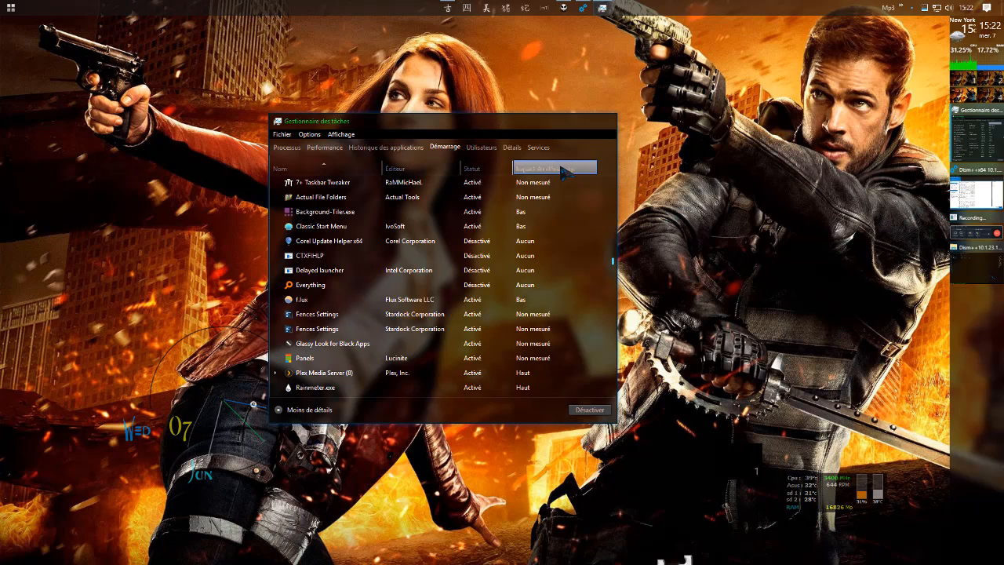
- Examine the startup programs' status and startup impact, going through individual entries such as Classic Start Menu
{"action": "left_click", "coordinate": [571, 227]}
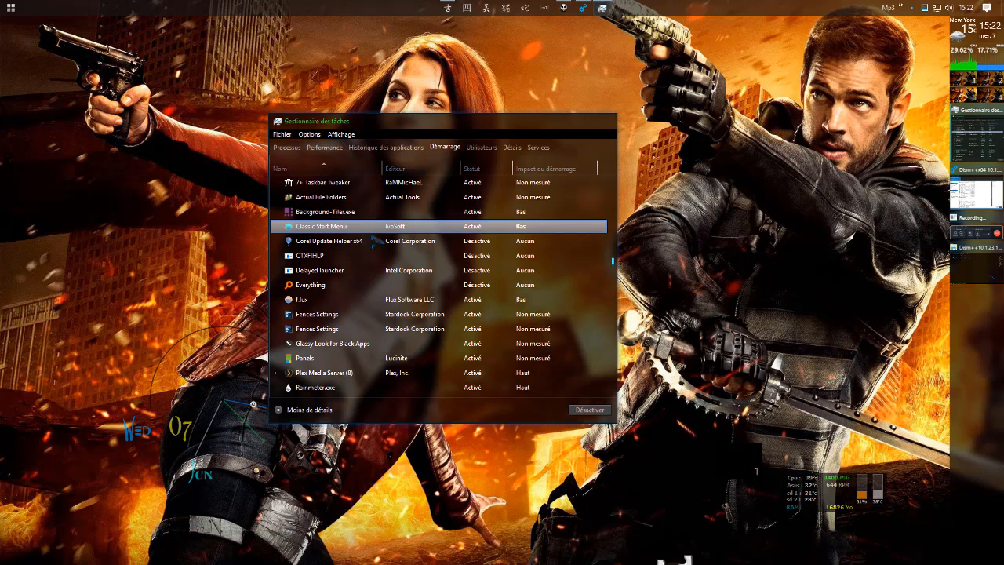
{"action": "left_click", "coordinate": [522, 241]}
{"action": "left_click", "coordinate": [541, 197]}
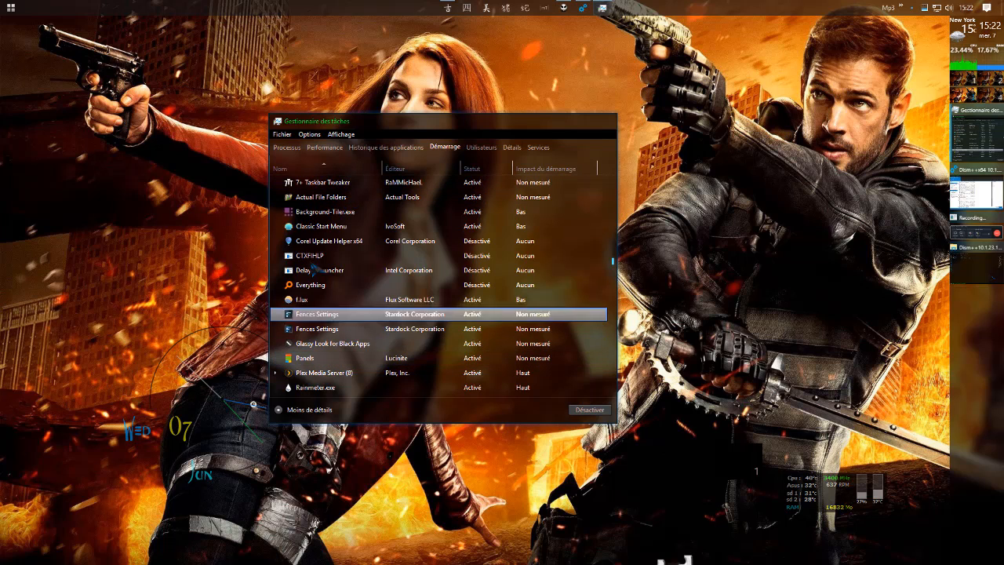
{"action": "left_click", "coordinate": [327, 188]}
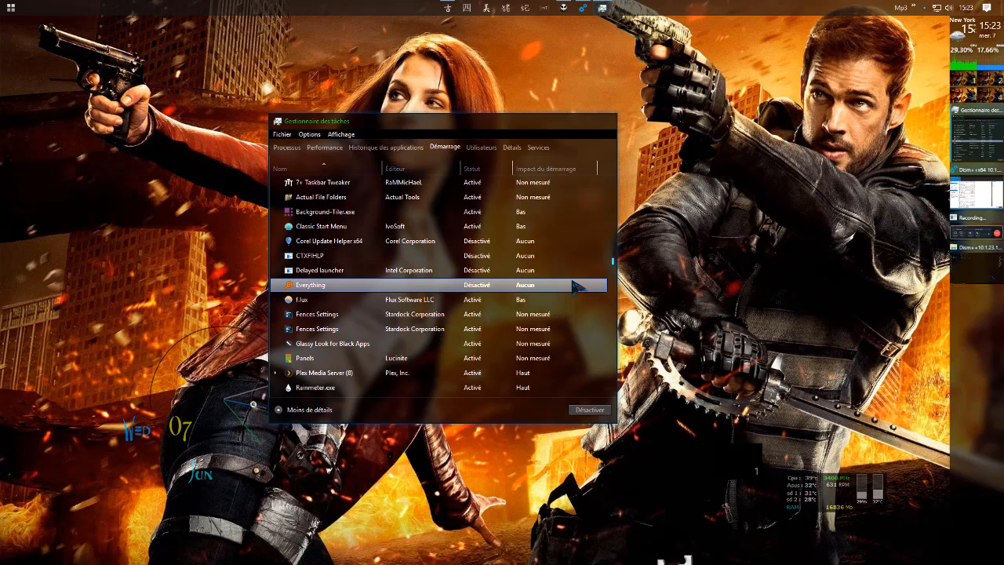
- Examine the Démarrage entries up to 7+ Taskbar Tweaker, show the actions available for Rainmeter.exe, and minimize the Gestionnaire des tâches
{"action": "key", "text": "Up"}
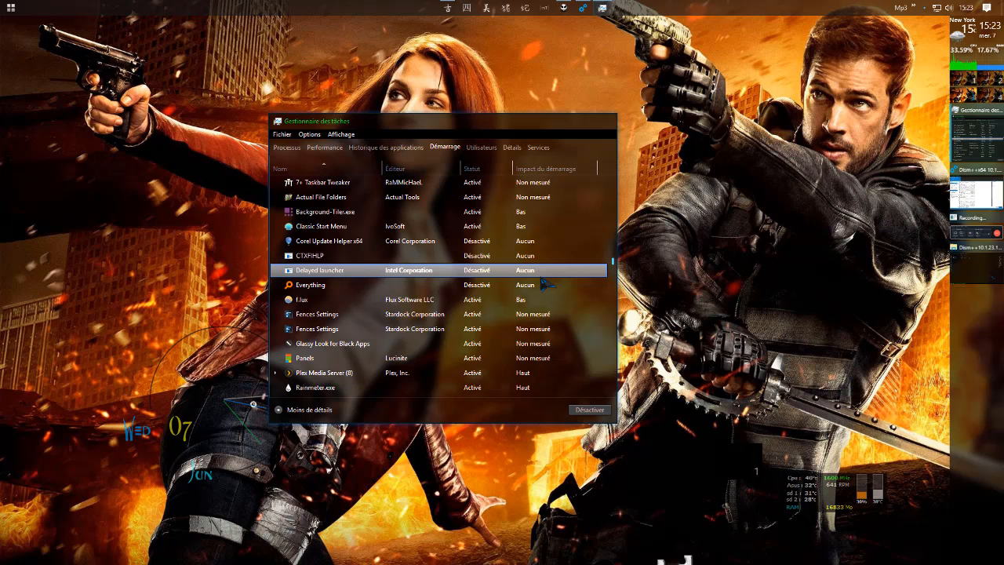
{"action": "left_click", "coordinate": [518, 374]}
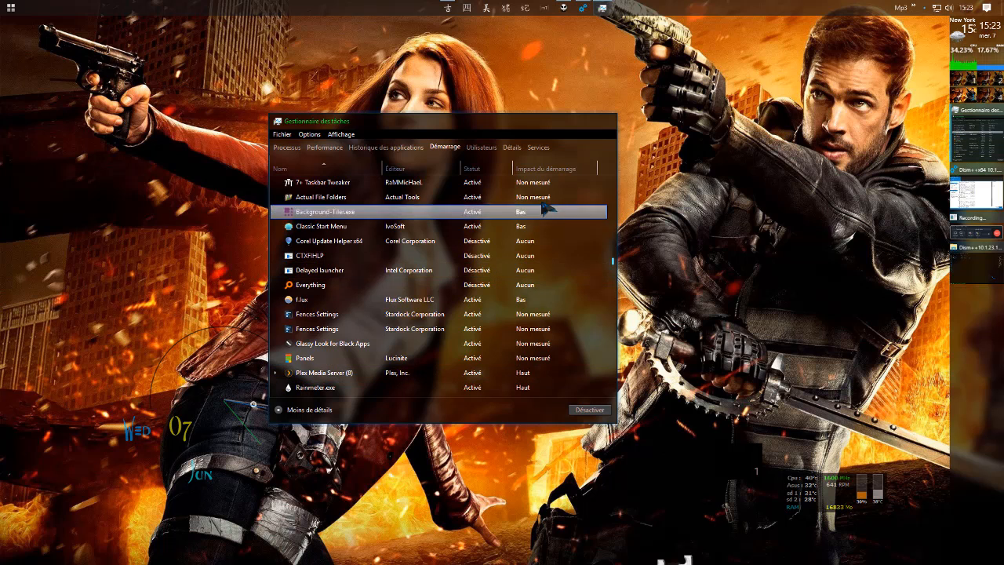
{"action": "left_click", "coordinate": [353, 388]}
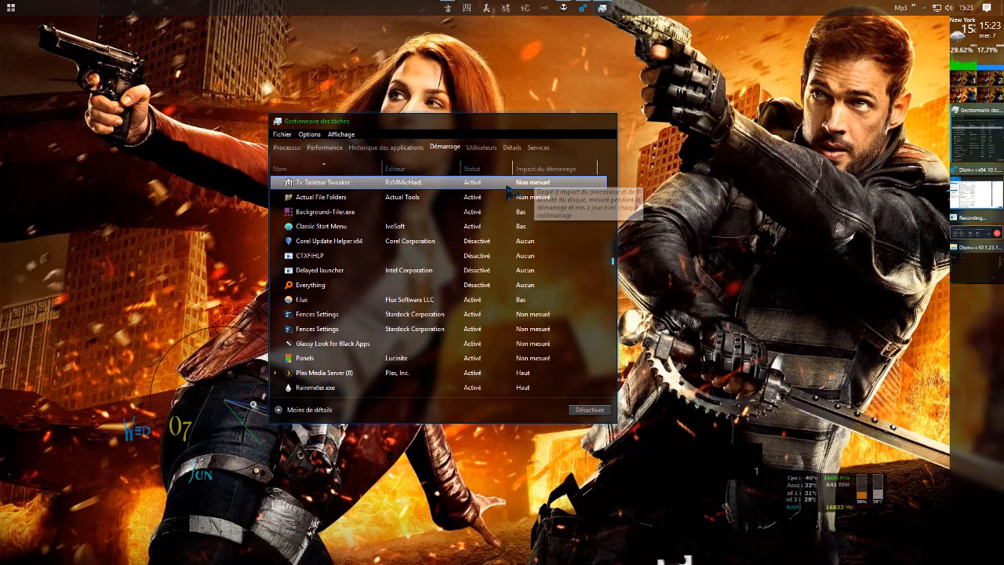
{"action": "left_click", "coordinate": [541, 374]}
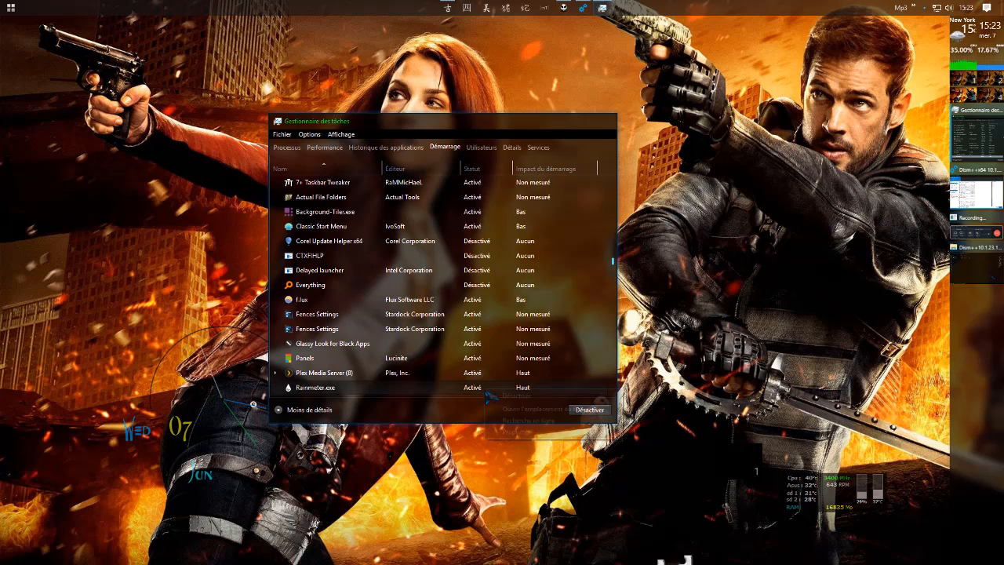
{"action": "right_click", "coordinate": [485, 390]}
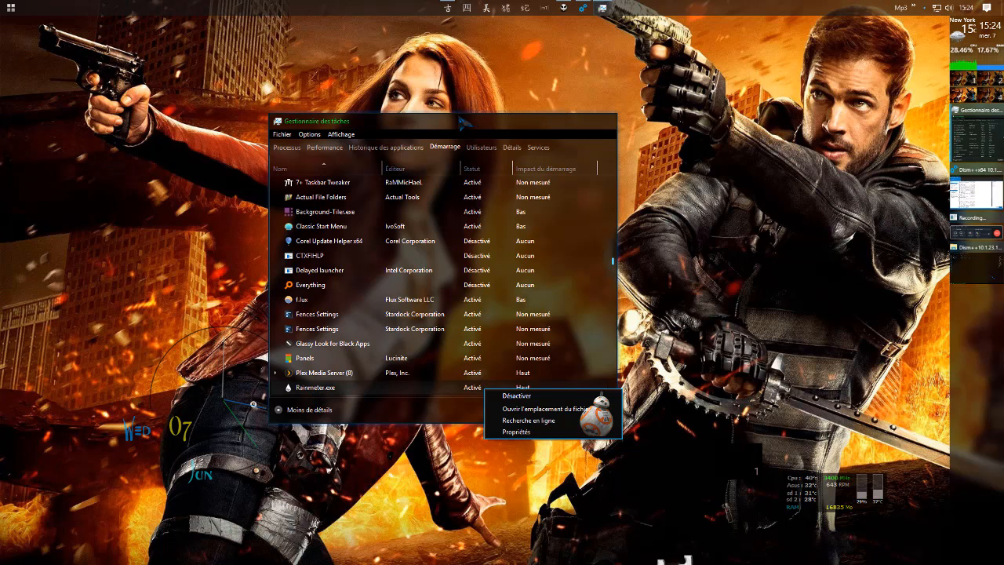
{"action": "left_click", "coordinate": [446, 120]}
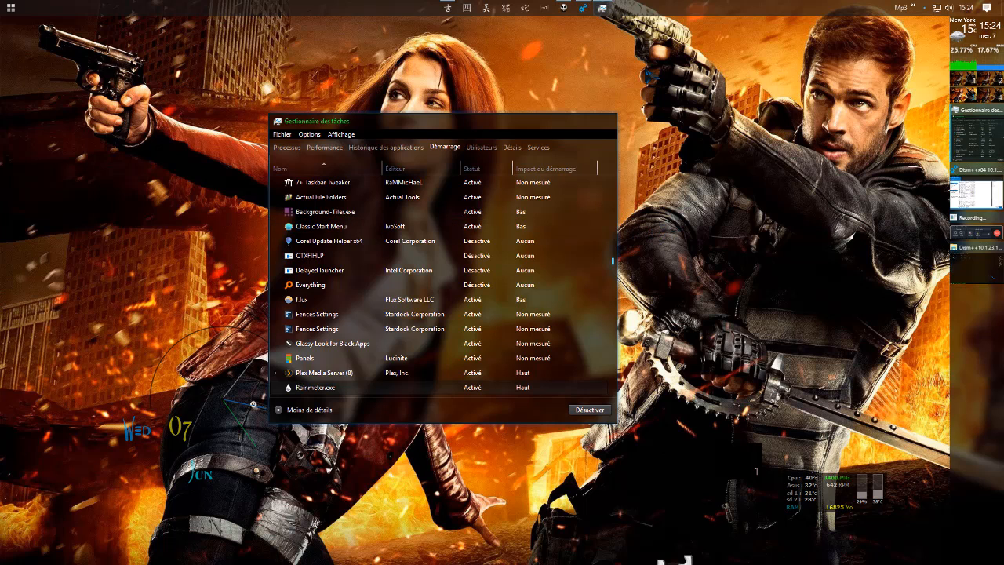
{"action": "left_click", "coordinate": [560, 124]}
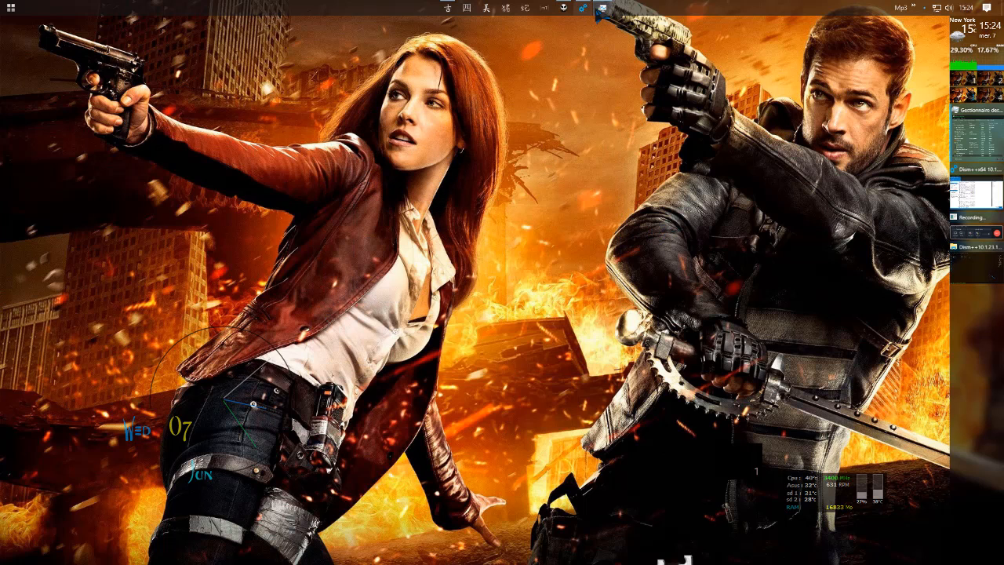
- Bring back the Dism++ window and review its Nettoyer list from Fichiers Temporaires back up to the Système group
{"action": "left_click", "coordinate": [602, 8]}
{"action": "left_click", "coordinate": [468, 204]}
{"action": "left_click", "coordinate": [566, 293]}
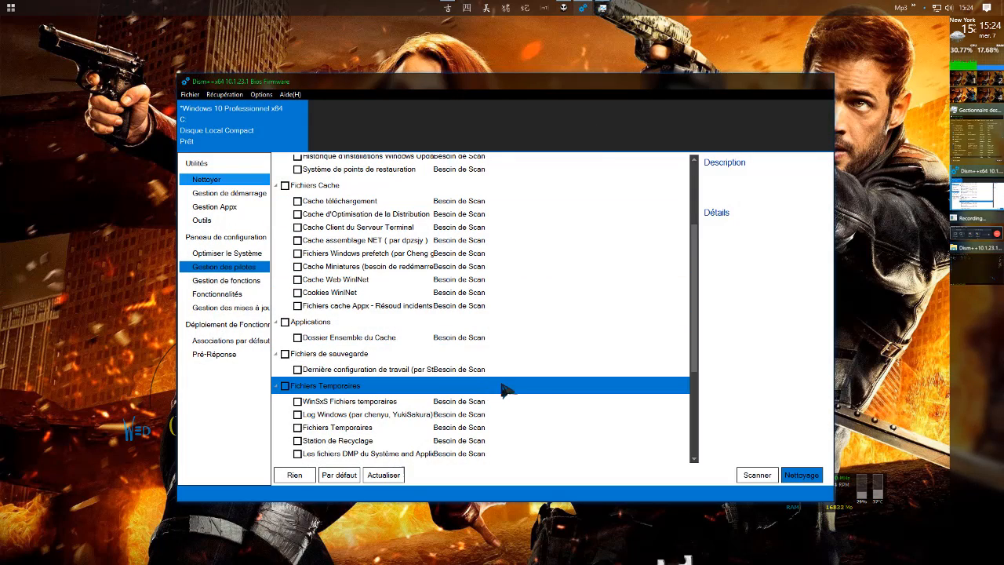
{"action": "scroll", "coordinate": [541, 368], "scroll_direction": "up", "scroll_amount": 1}
{"action": "scroll", "coordinate": [531, 372], "scroll_direction": "up", "scroll_amount": 1}
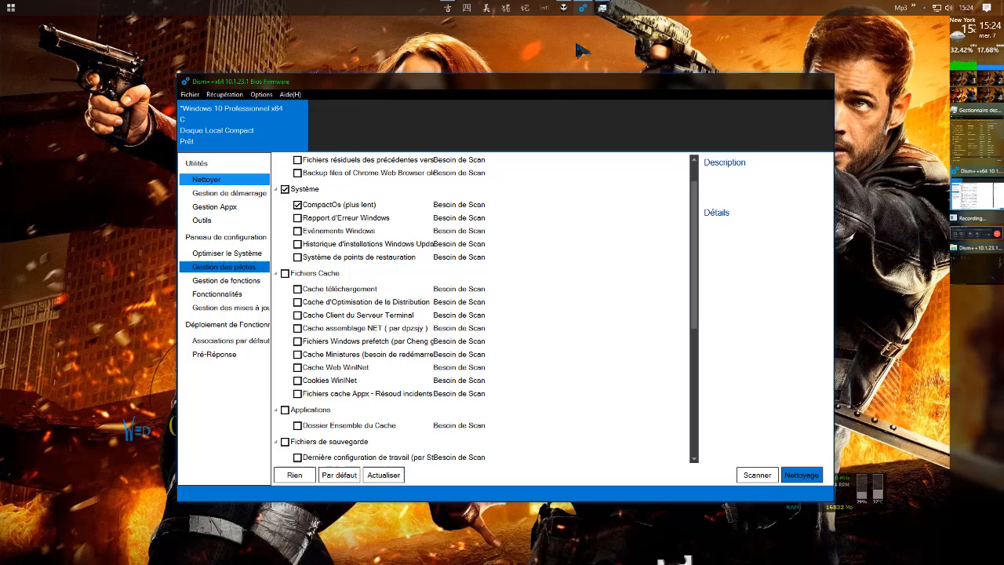
- Switch to the Gestionnaire des tâches, review startup entries such as Glassy Look for Black Apps, and minimize it again
{"action": "left_click", "coordinate": [602, 8]}
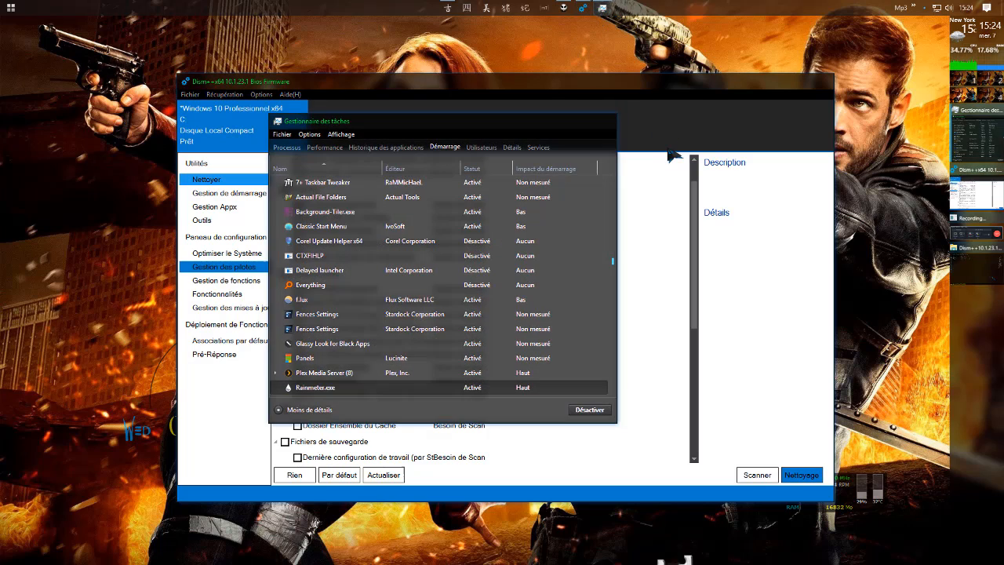
{"action": "left_click", "coordinate": [549, 197]}
{"action": "left_click", "coordinate": [541, 284]}
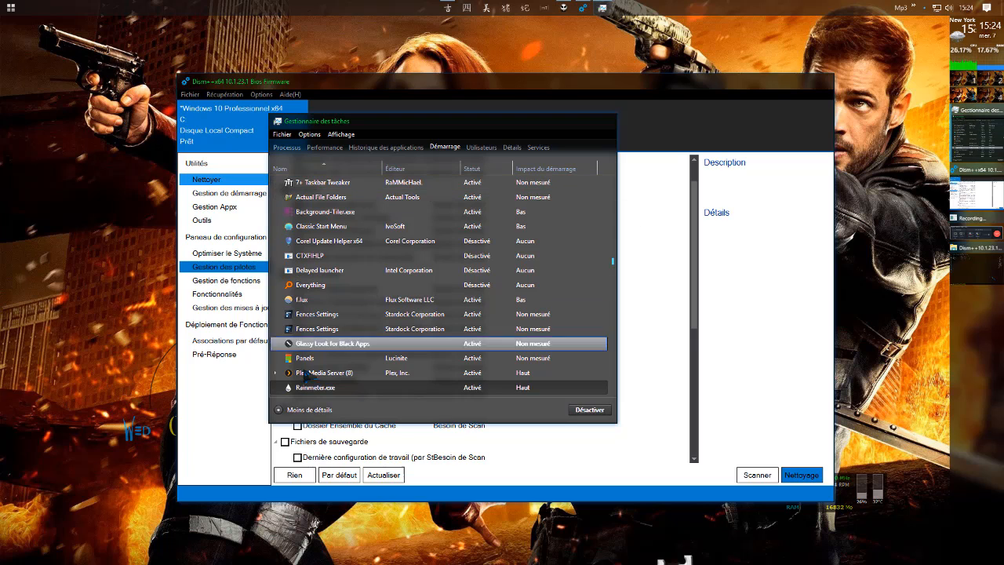
{"action": "left_click", "coordinate": [556, 121]}
- Review the Dism++ cleanup categories from Applications down to Windows Store, and go over Fichiers obsolètes, Système and Fichiers Cache again
{"action": "scroll", "coordinate": [574, 306], "scroll_direction": "down", "scroll_amount": 4}
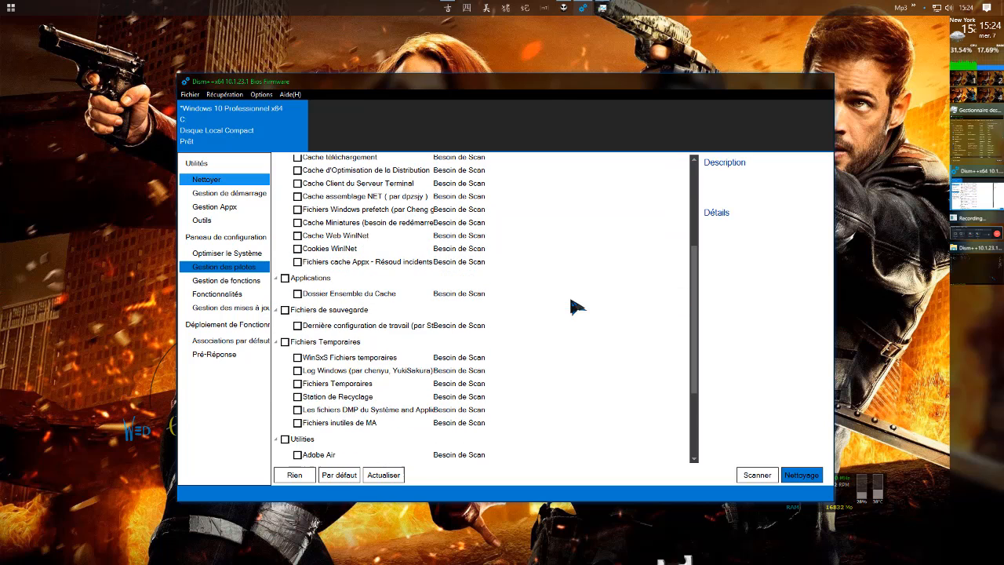
{"action": "scroll", "coordinate": [578, 306], "scroll_direction": "down", "scroll_amount": 3}
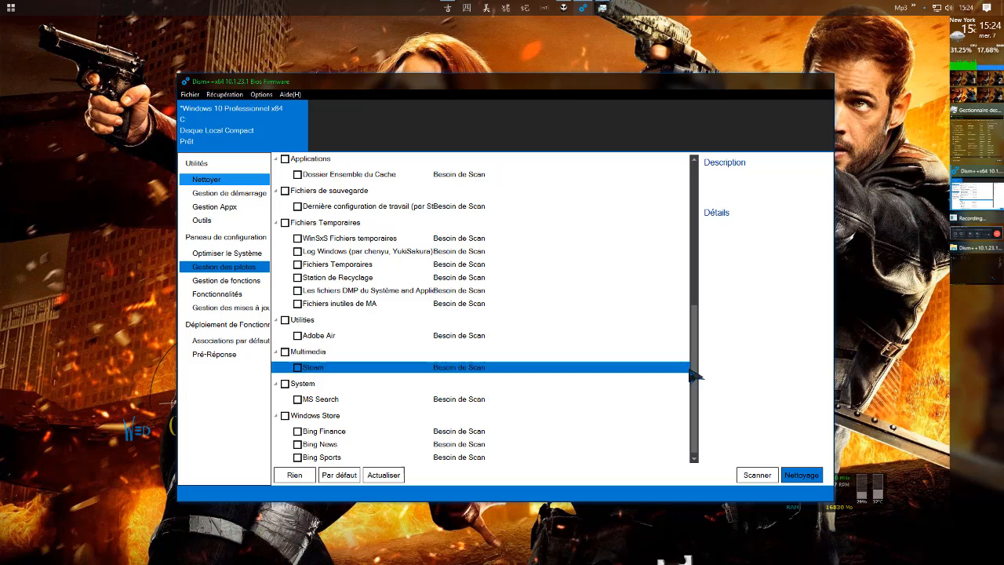
{"action": "left_click_drag", "start_coordinate": [698, 382], "coordinate": [697, 219]}
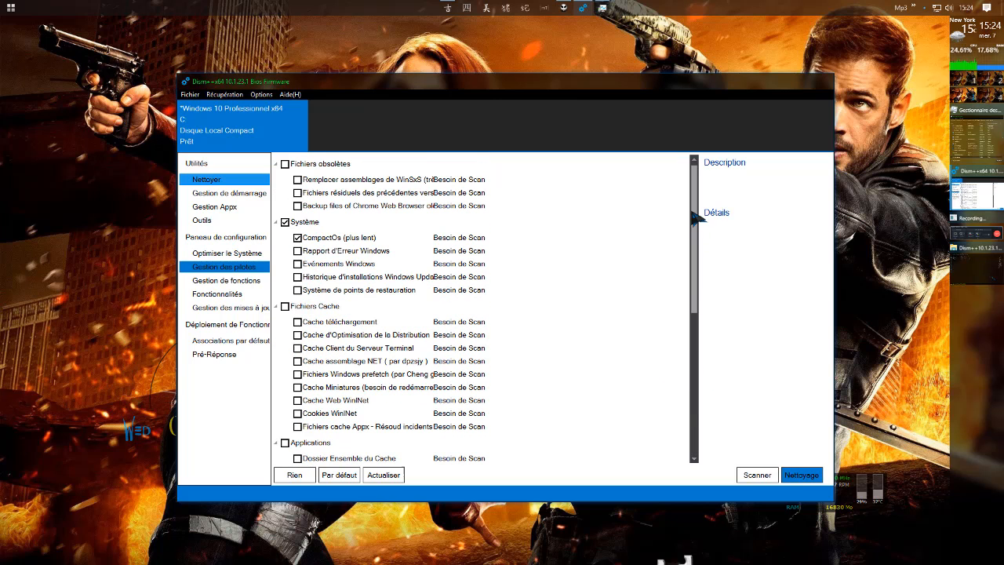
{"action": "scroll", "coordinate": [607, 301], "scroll_direction": "down", "scroll_amount": 2}
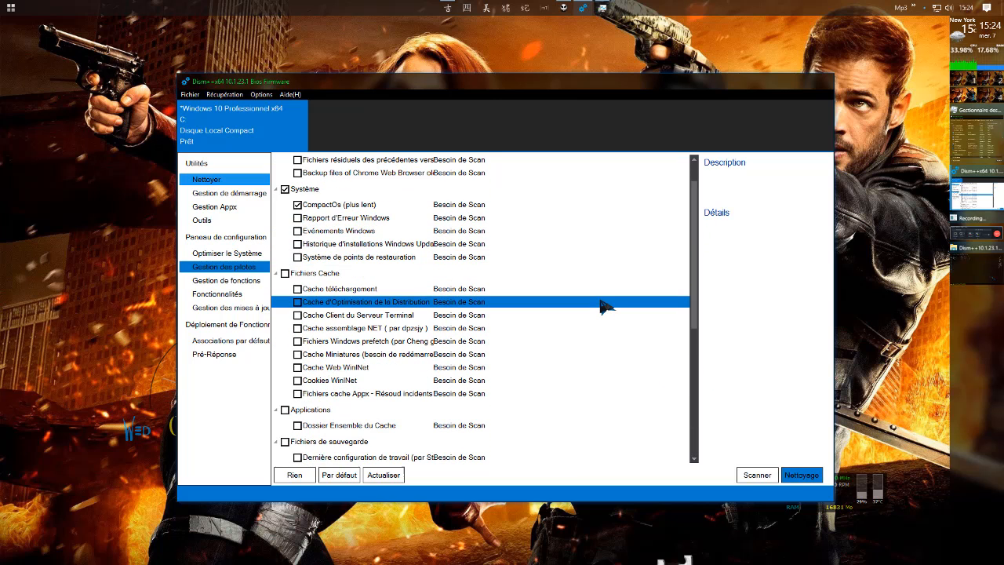
{"action": "scroll", "coordinate": [599, 300], "scroll_direction": "down", "scroll_amount": 2}
- Display the startup programs in the Gestionnaire des tâches again, look through the list down to XBoxStat.exe, and minimize the window
{"action": "left_click", "coordinate": [602, 9]}
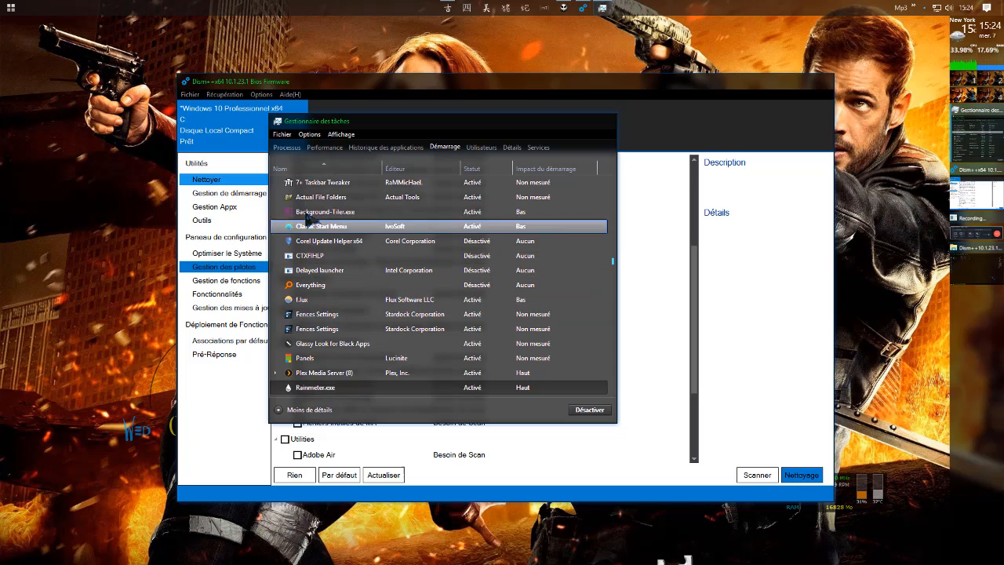
{"action": "left_click", "coordinate": [554, 329]}
{"action": "scroll", "coordinate": [554, 312], "scroll_direction": "down", "scroll_amount": 2}
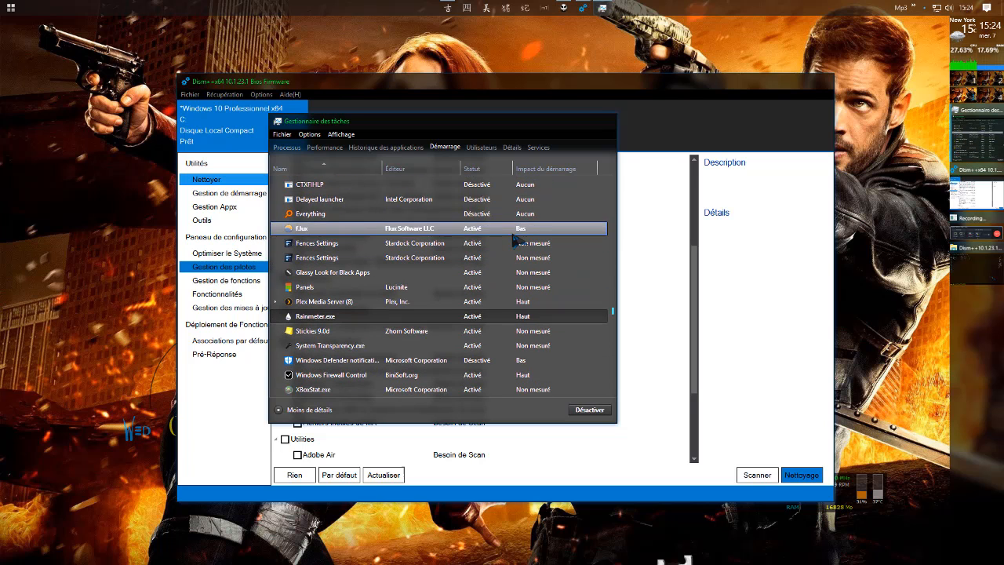
{"action": "left_click", "coordinate": [559, 123]}
- Review the Système cleanup options in Dism++, including CompactOs (plus lent), and minimize the Dism++ window
{"action": "scroll", "coordinate": [619, 283], "scroll_direction": "up", "scroll_amount": 5}
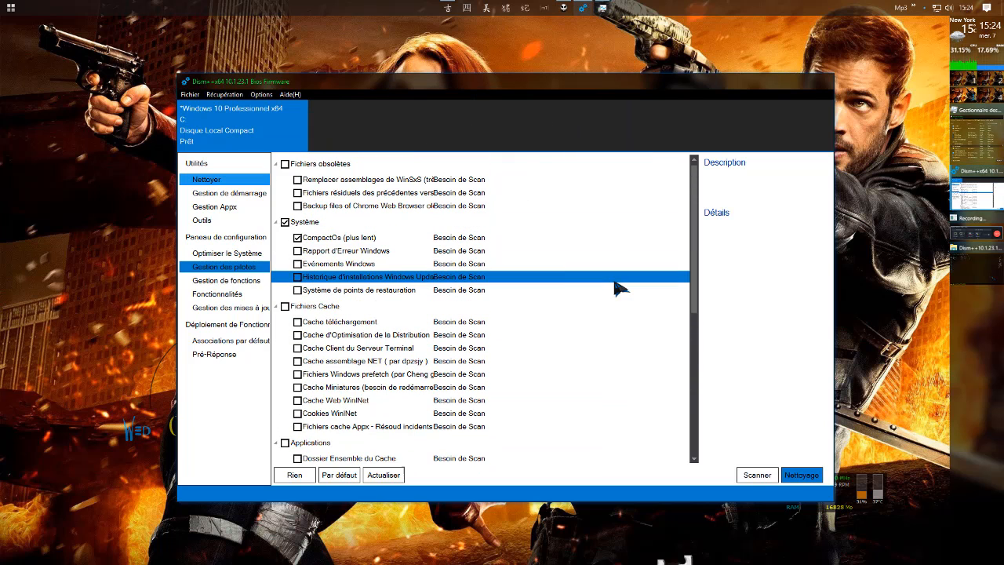
{"action": "left_click", "coordinate": [593, 255]}
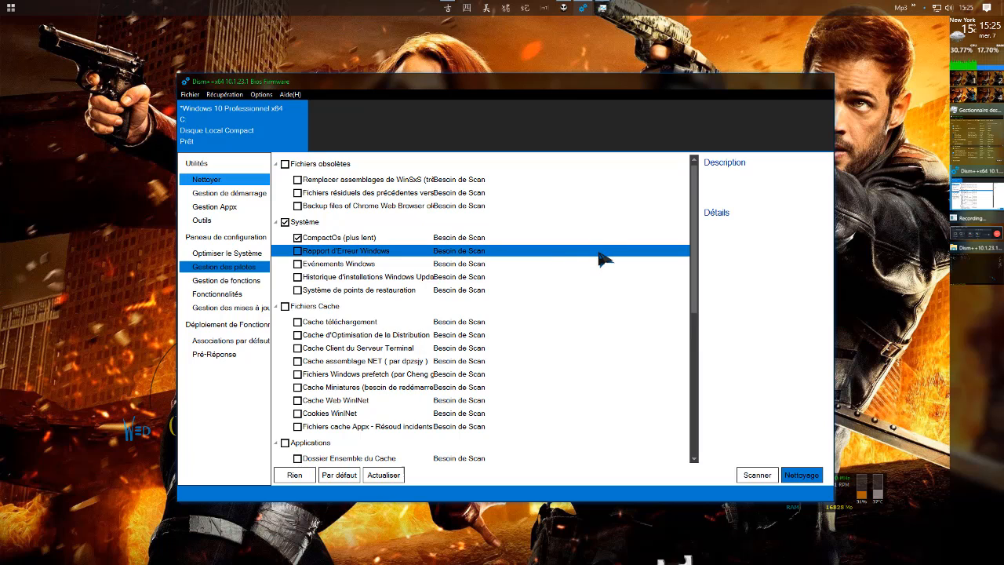
{"action": "left_click", "coordinate": [628, 265]}
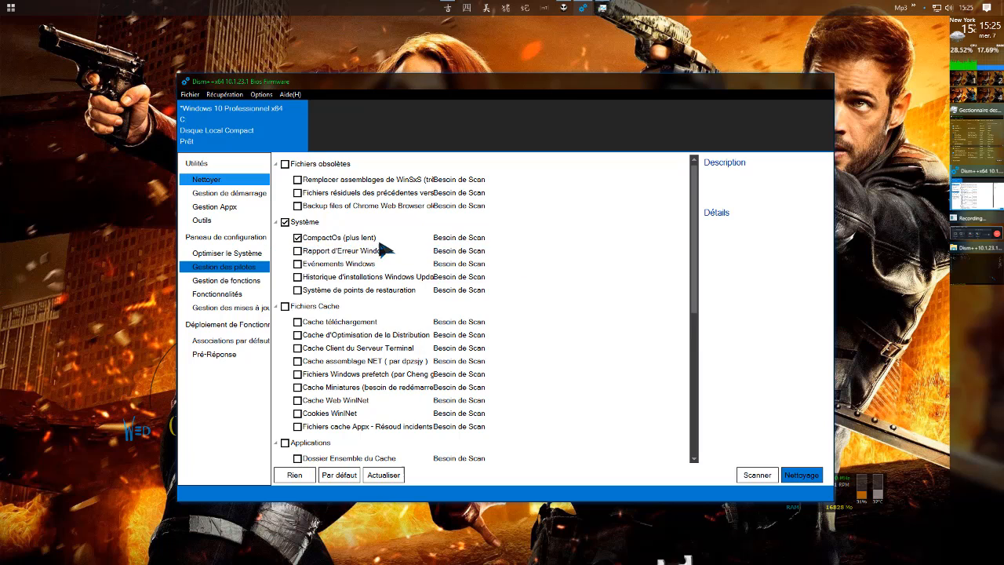
{"action": "left_click", "coordinate": [287, 224]}
{"action": "left_click", "coordinate": [299, 239]}
{"action": "left_click", "coordinate": [773, 82]}
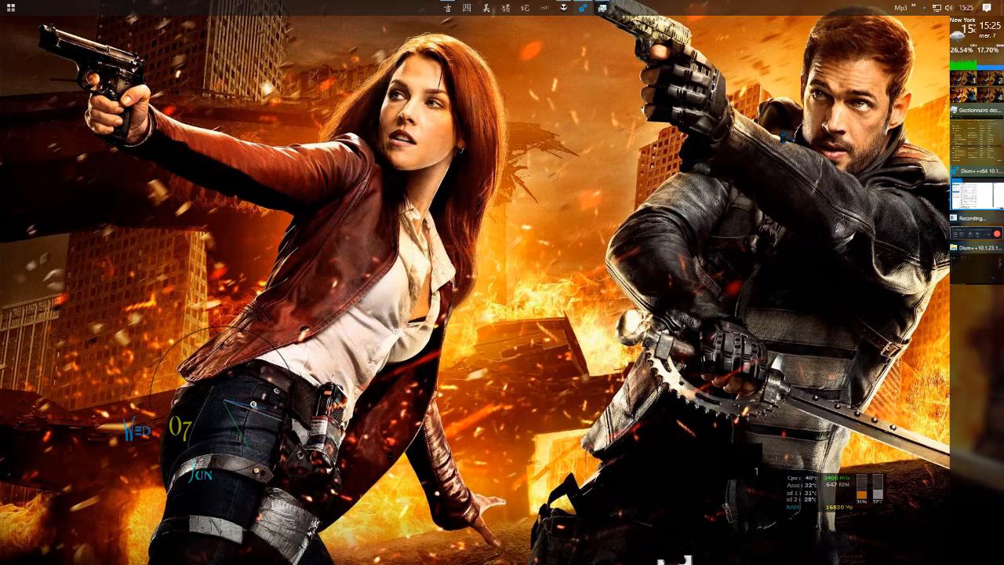